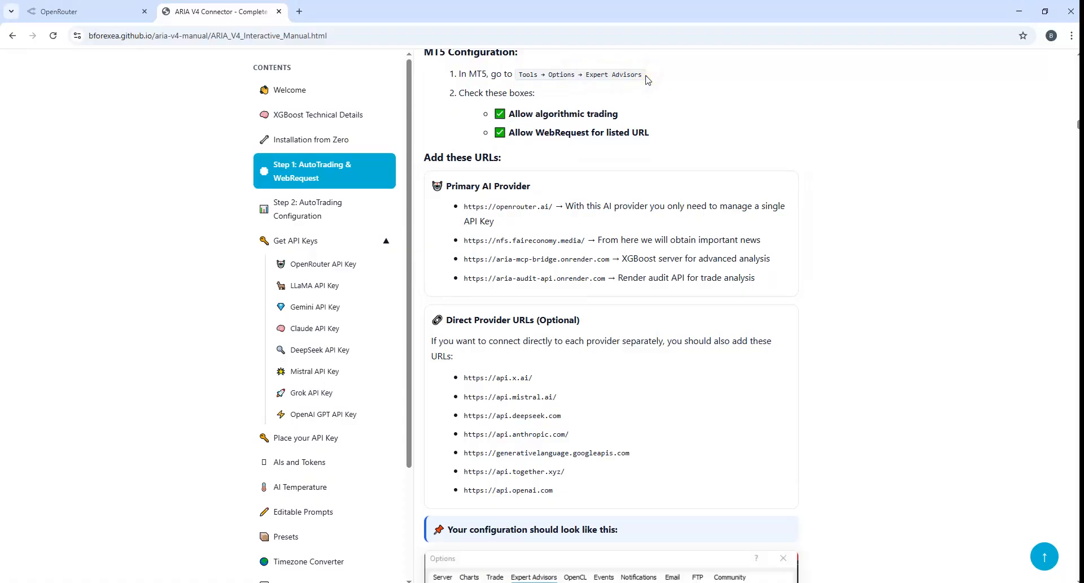
{"action": "left_click_drag", "start_coordinate": [463, 205], "coordinate": [546, 206]}
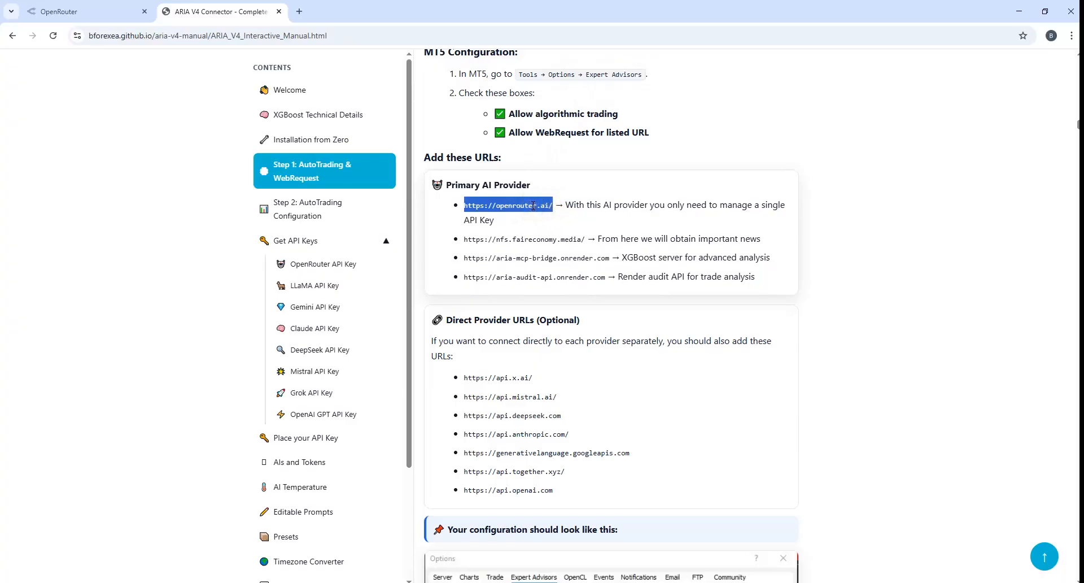
{"action": "right_click", "coordinate": [533, 206]}
{"action": "left_click", "coordinate": [547, 216]}
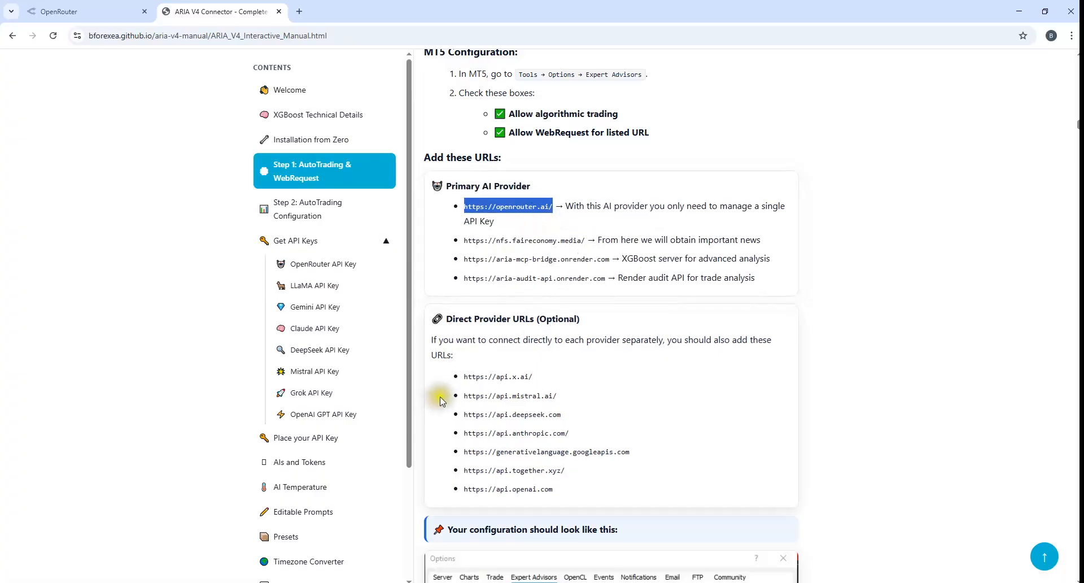
Step: Switch to MetaTrader 5 and enable algorithmic trading and WebRequest for listed URLs in the Expert Advisors options
{"action": "left_click", "coordinate": [350, 572]}
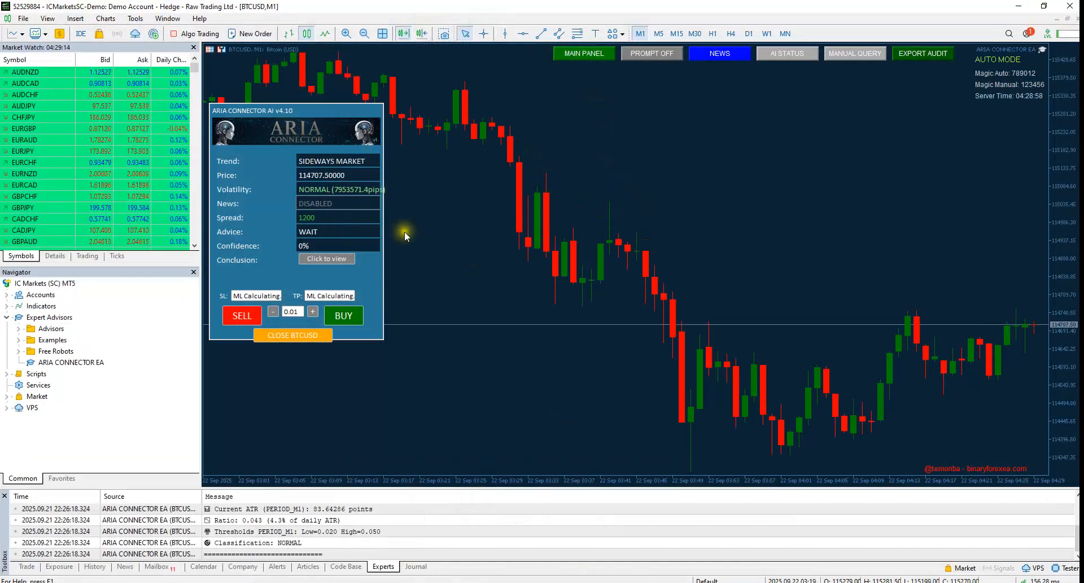
{"action": "left_click", "coordinate": [135, 18]}
{"action": "left_click", "coordinate": [154, 150]}
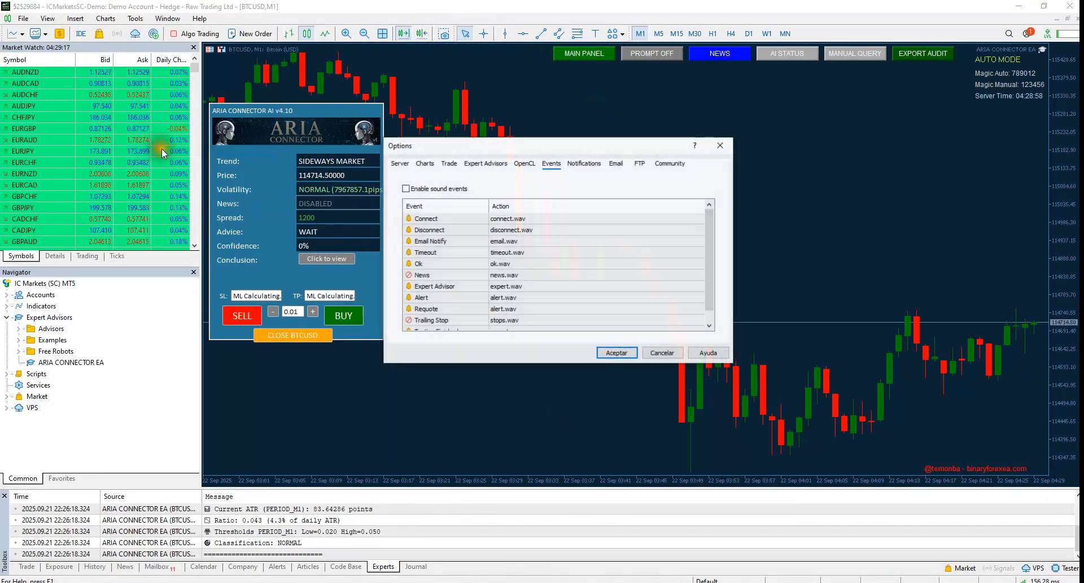
{"action": "left_click", "coordinate": [486, 163]}
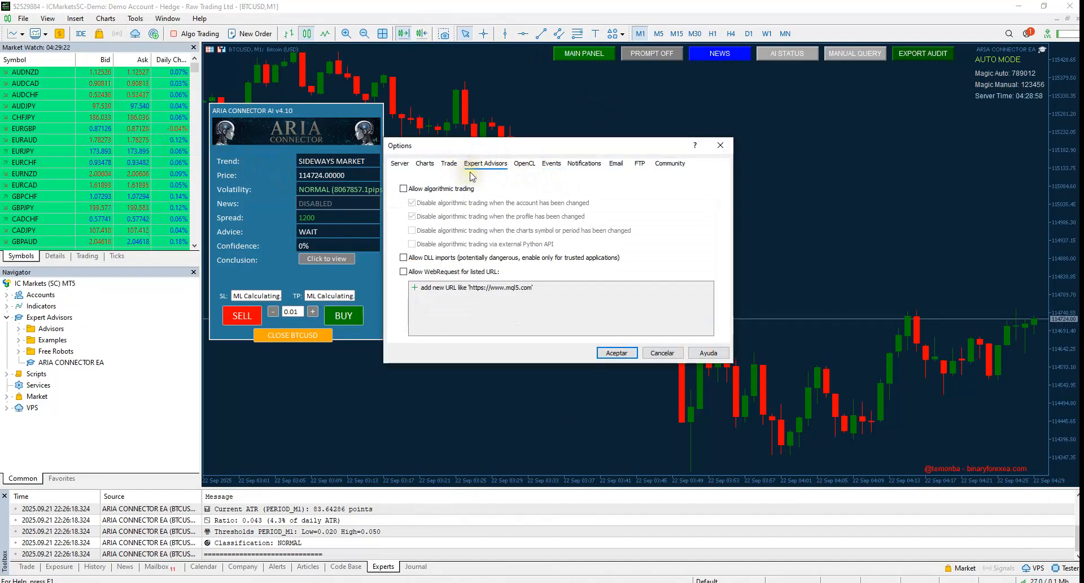
{"action": "left_click", "coordinate": [403, 190]}
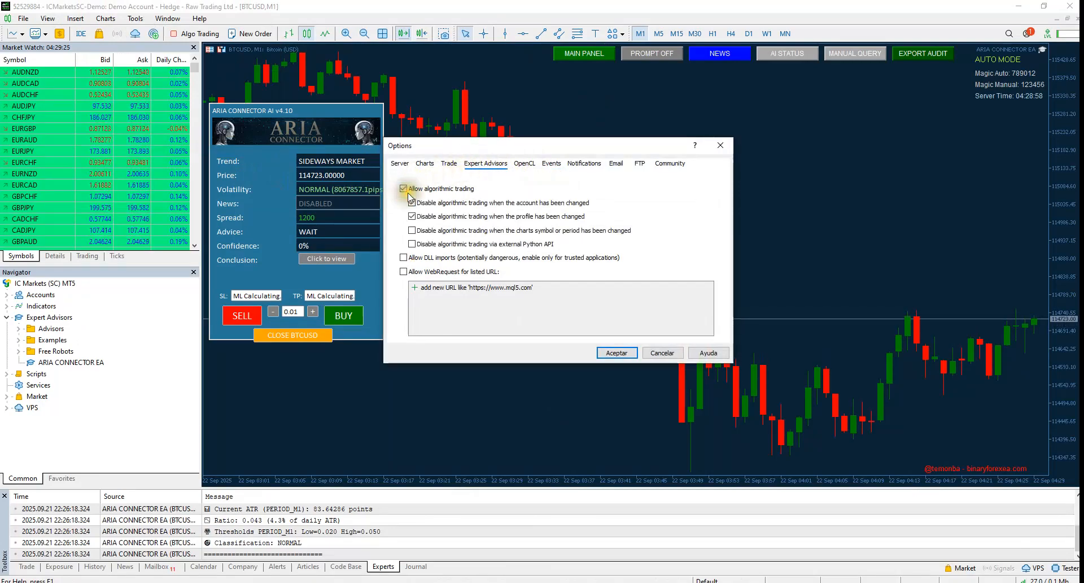
{"action": "left_click", "coordinate": [403, 272]}
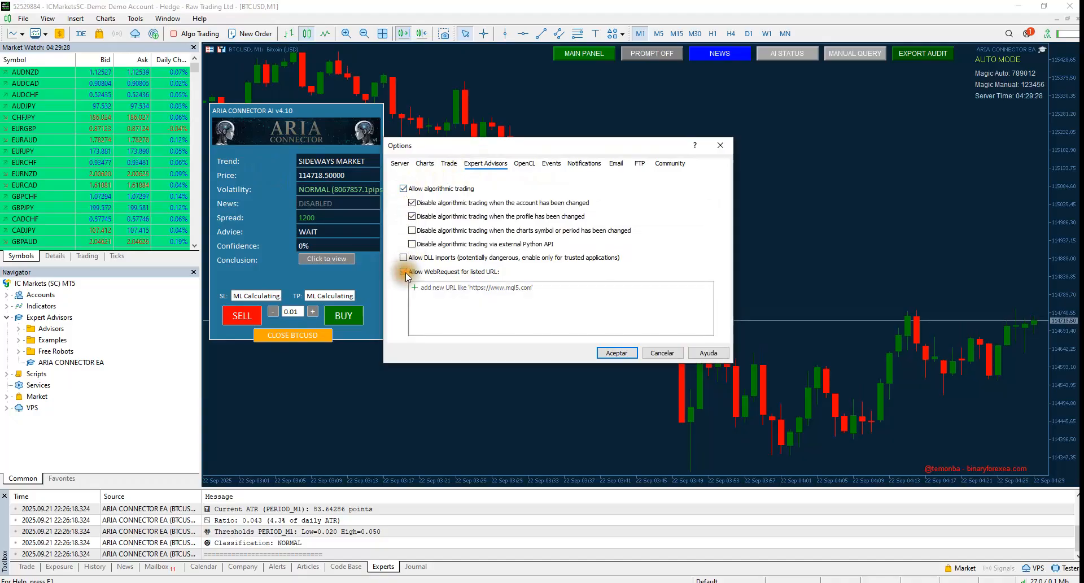
{"action": "left_click", "coordinate": [464, 287]}
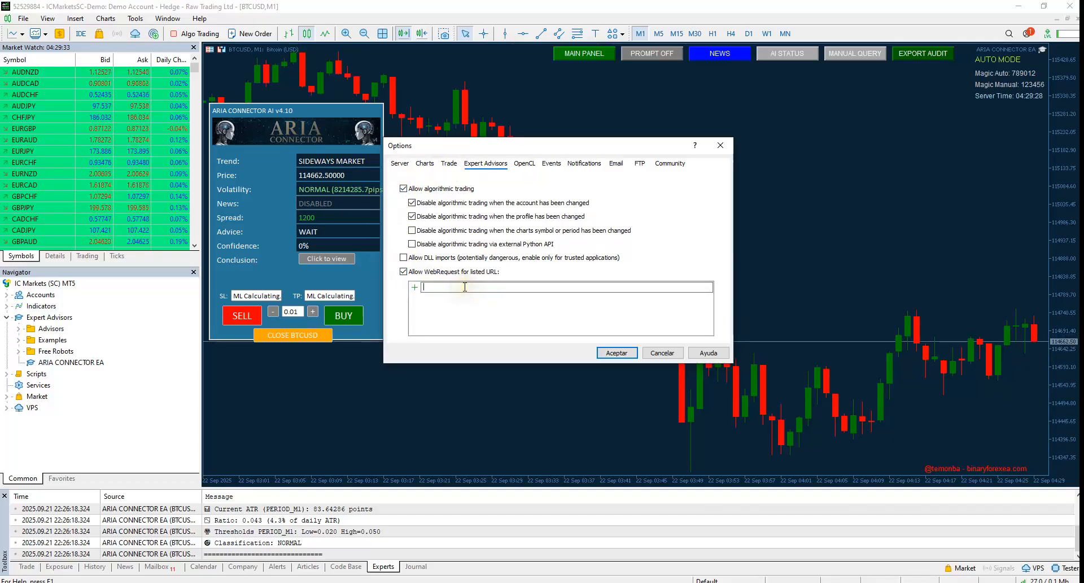
{"action": "right_click", "coordinate": [464, 287]}
{"action": "left_click", "coordinate": [503, 336]}
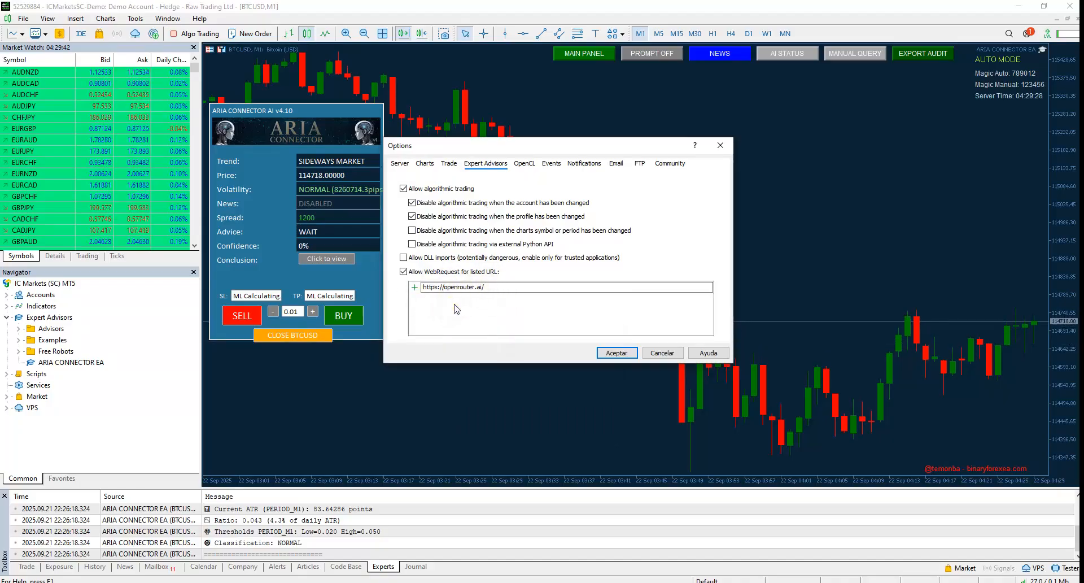
{"action": "key", "text": "alt+Tab"}
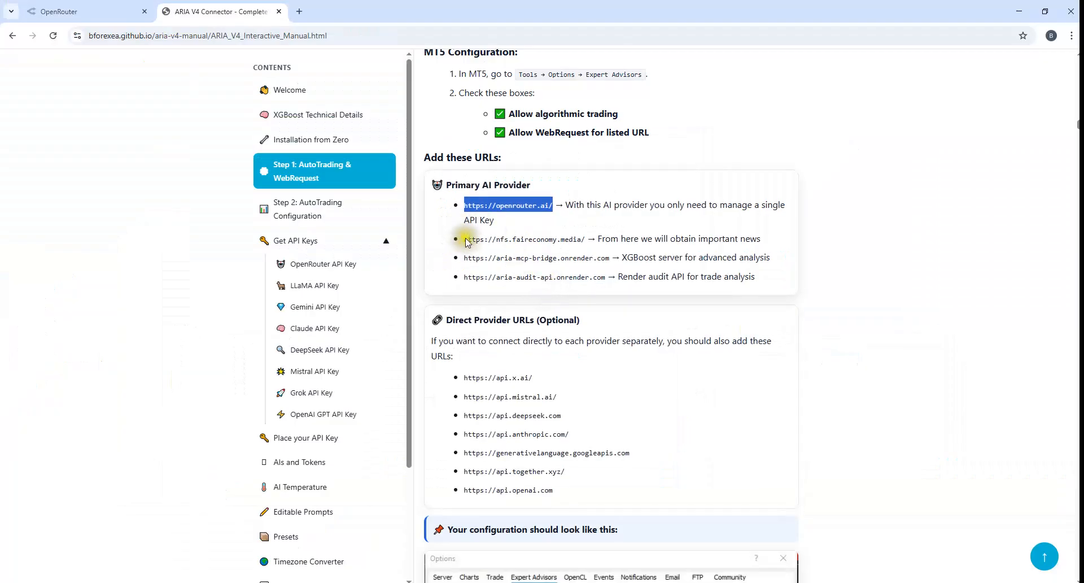
{"action": "left_click_drag", "start_coordinate": [467, 239], "coordinate": [586, 235]}
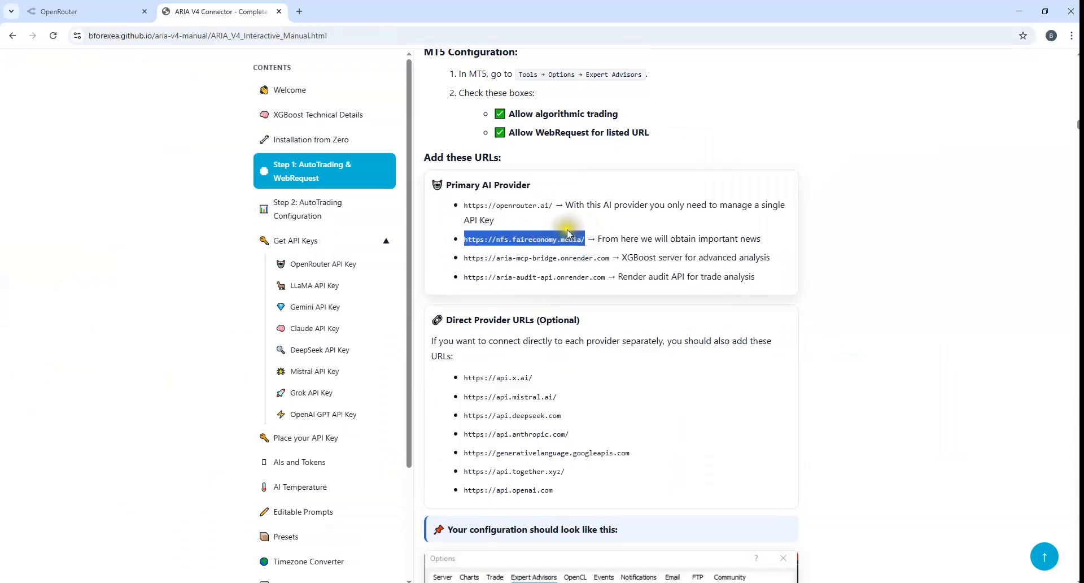
{"action": "right_click", "coordinate": [567, 233]}
{"action": "left_click", "coordinate": [575, 245]}
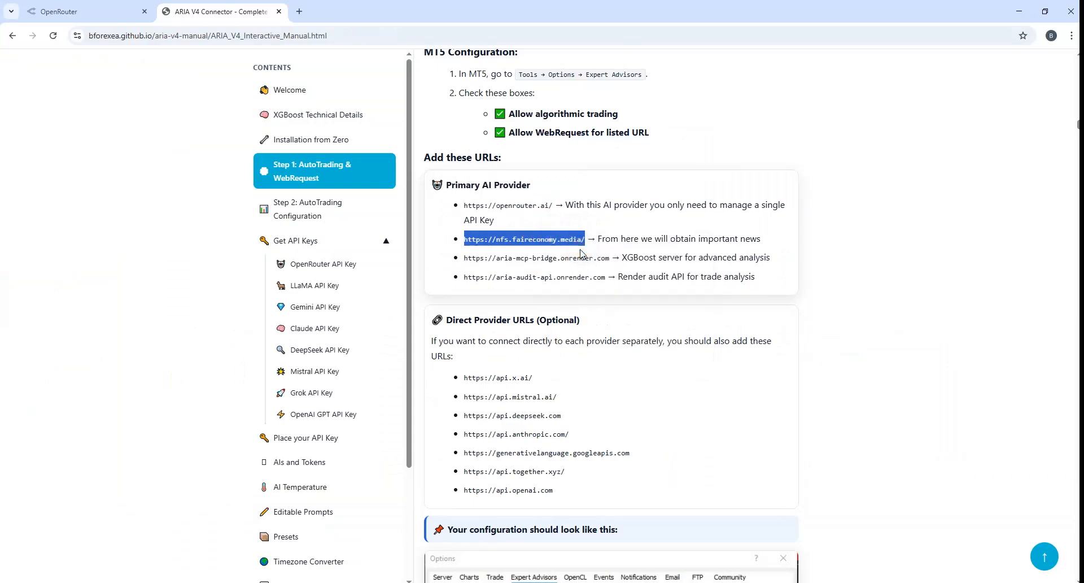
{"action": "key", "text": "alt+Tab"}
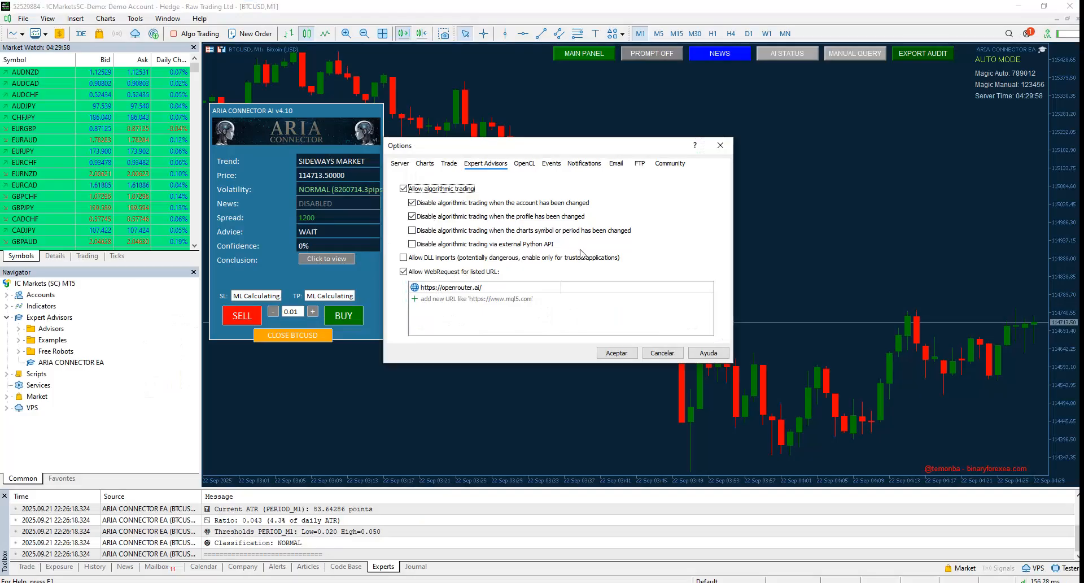
{"action": "left_click", "coordinate": [456, 298]}
{"action": "key", "text": "ctrl+v"}
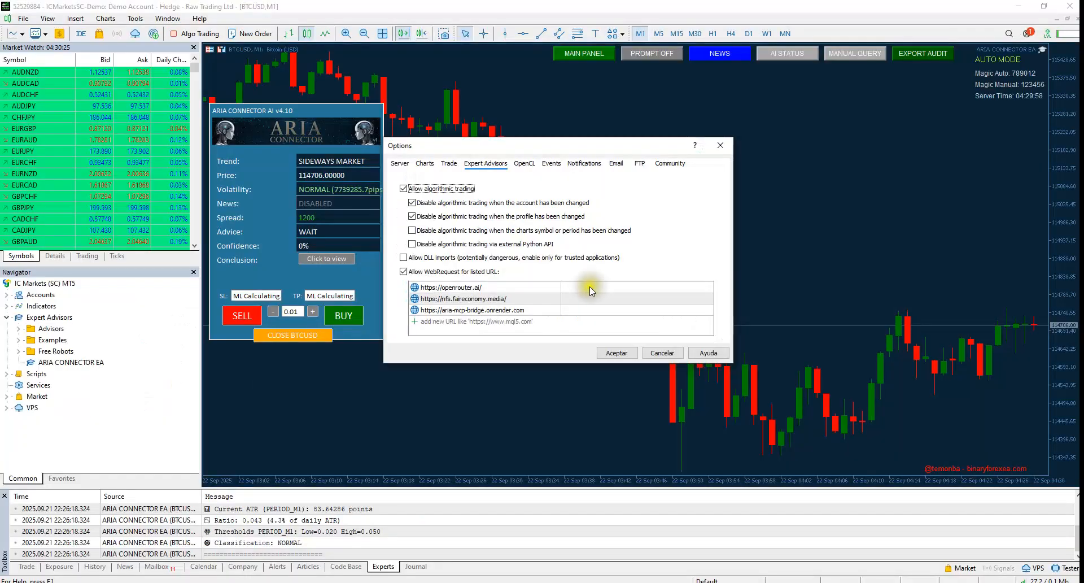
{"action": "left_click", "coordinate": [479, 323]}
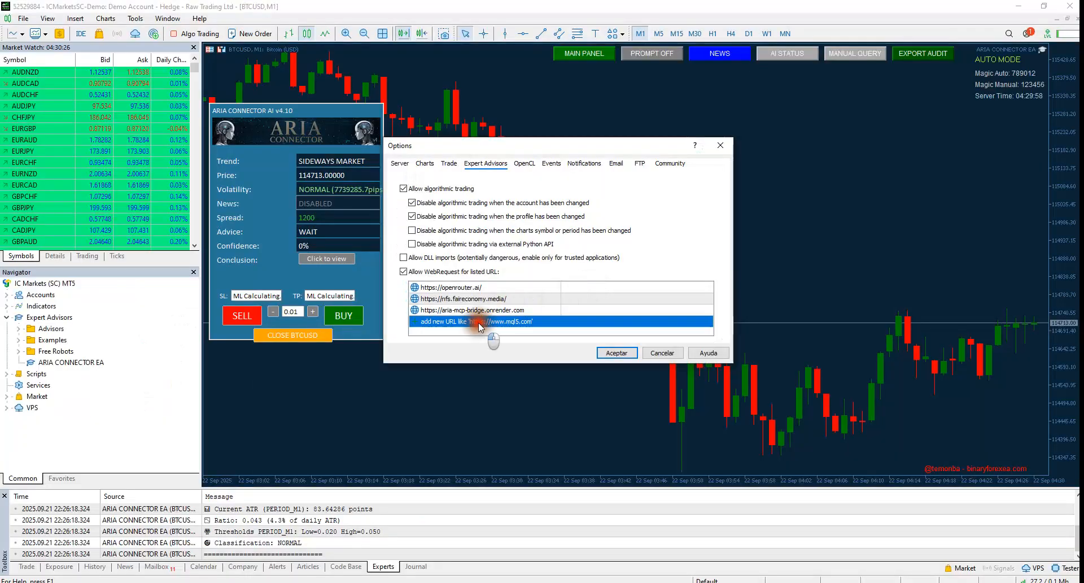
{"action": "key", "text": "ctrl+v"}
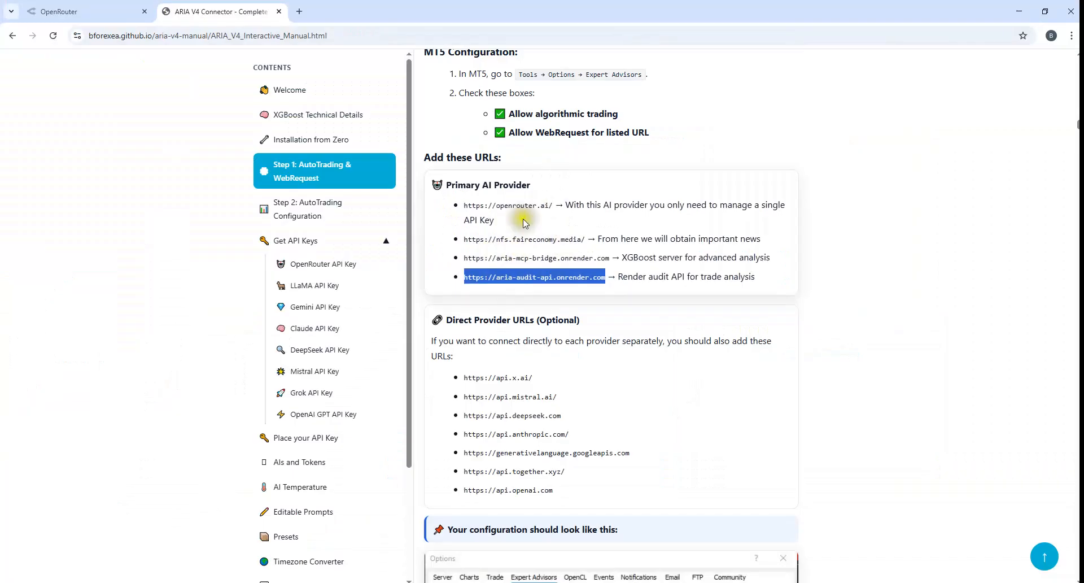
{"action": "left_click_drag", "start_coordinate": [462, 206], "coordinate": [557, 206]}
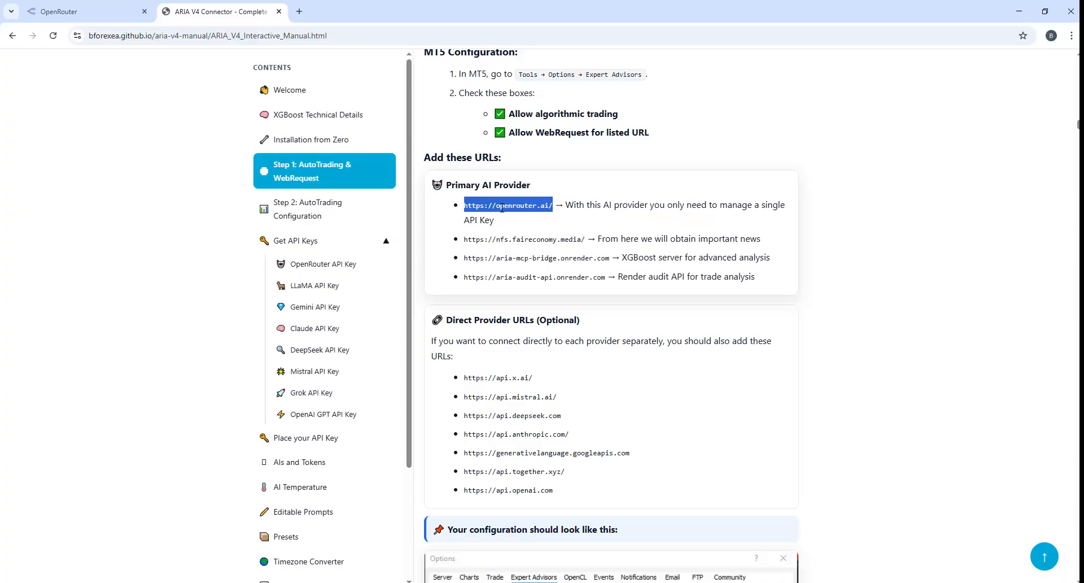
{"action": "scroll", "coordinate": [508, 328], "scroll_direction": "down", "scroll_amount": 1}
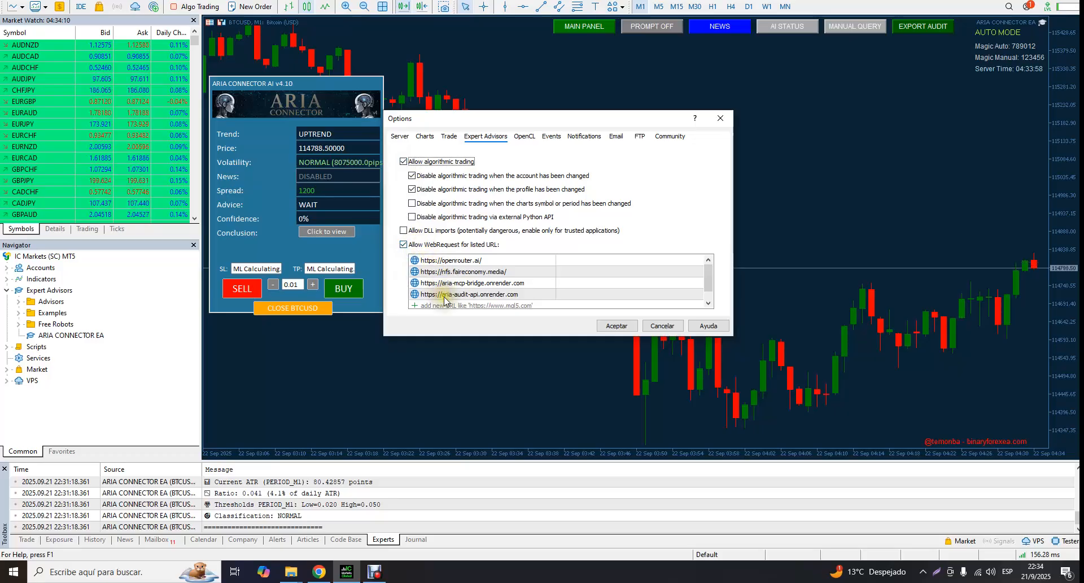
{"action": "left_click", "coordinate": [616, 326]}
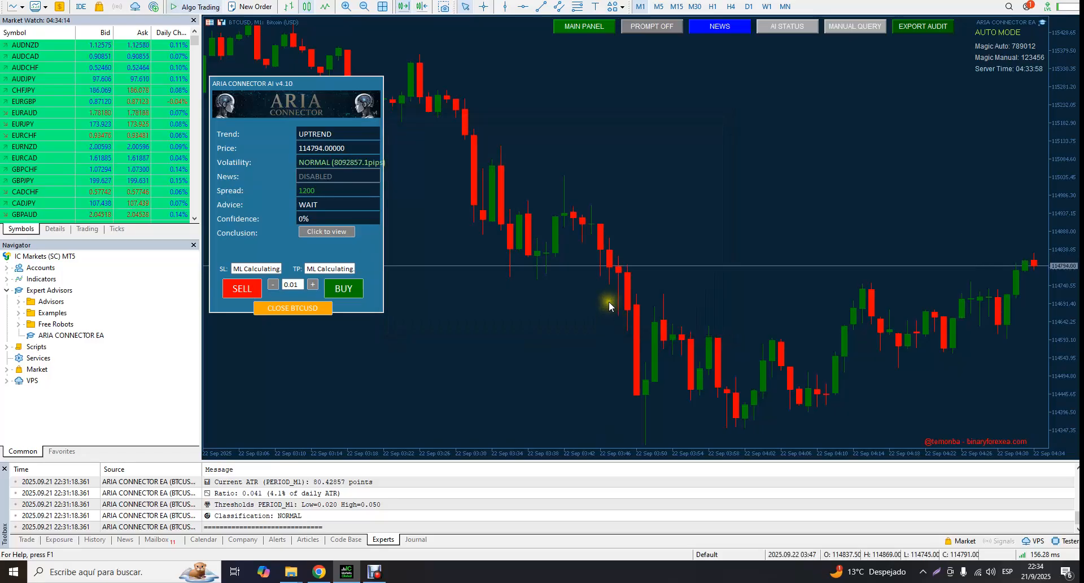
Step: Check the Allow Algo Trading setting in the ARIA CONNECTOR EA's properties on the BTCUSD chart and close the dialogs without changes
{"action": "right_click", "coordinate": [531, 211]}
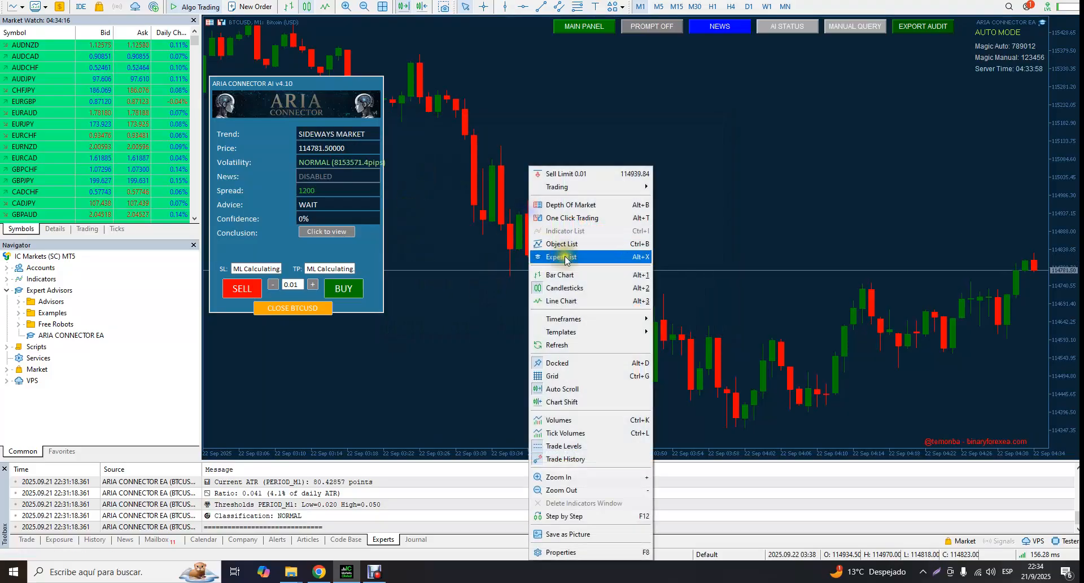
{"action": "left_click", "coordinate": [564, 256]}
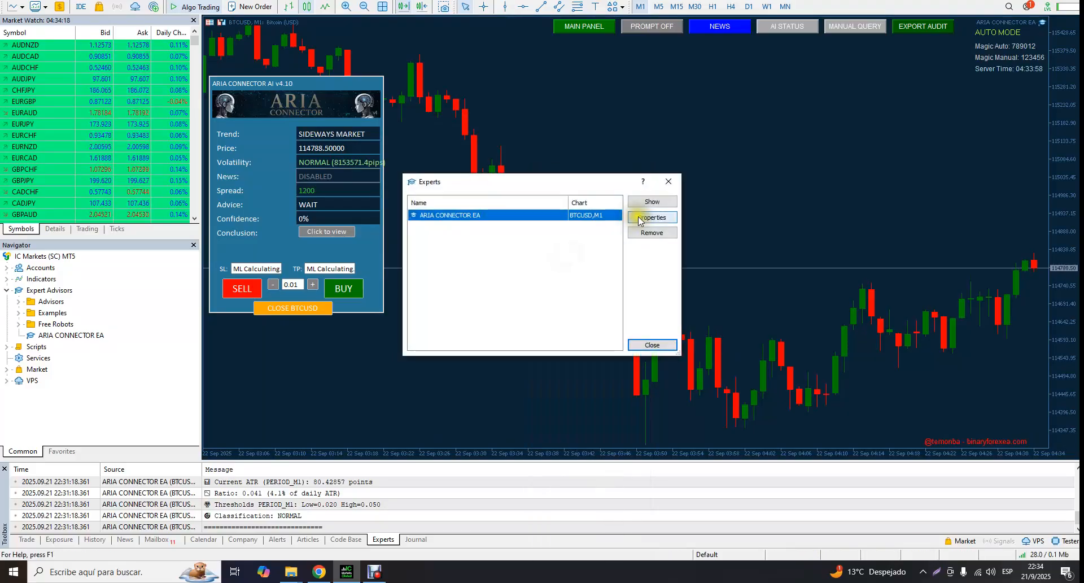
{"action": "left_click", "coordinate": [640, 216]}
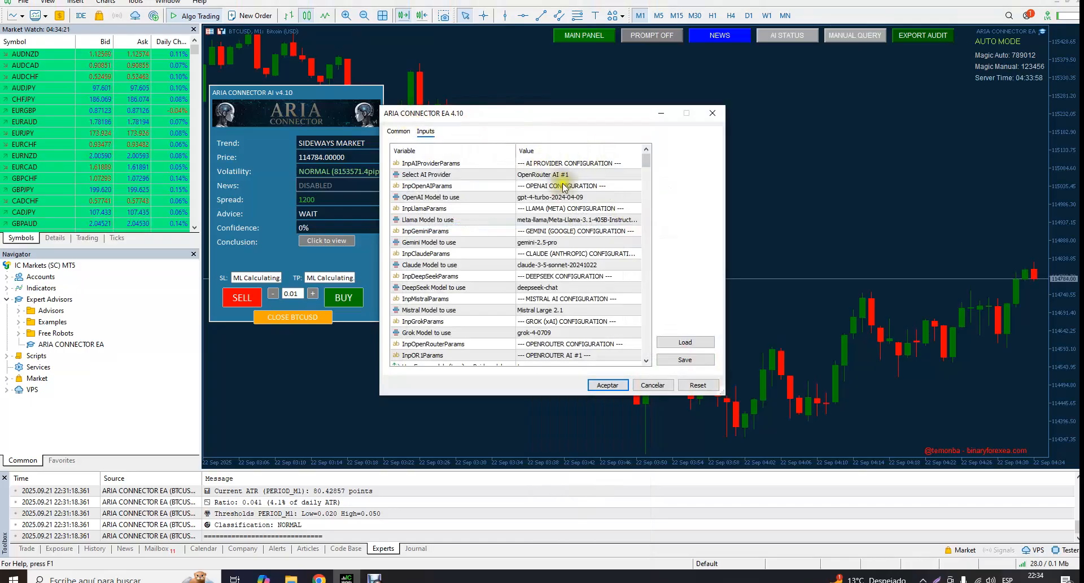
{"action": "left_click", "coordinate": [398, 131]}
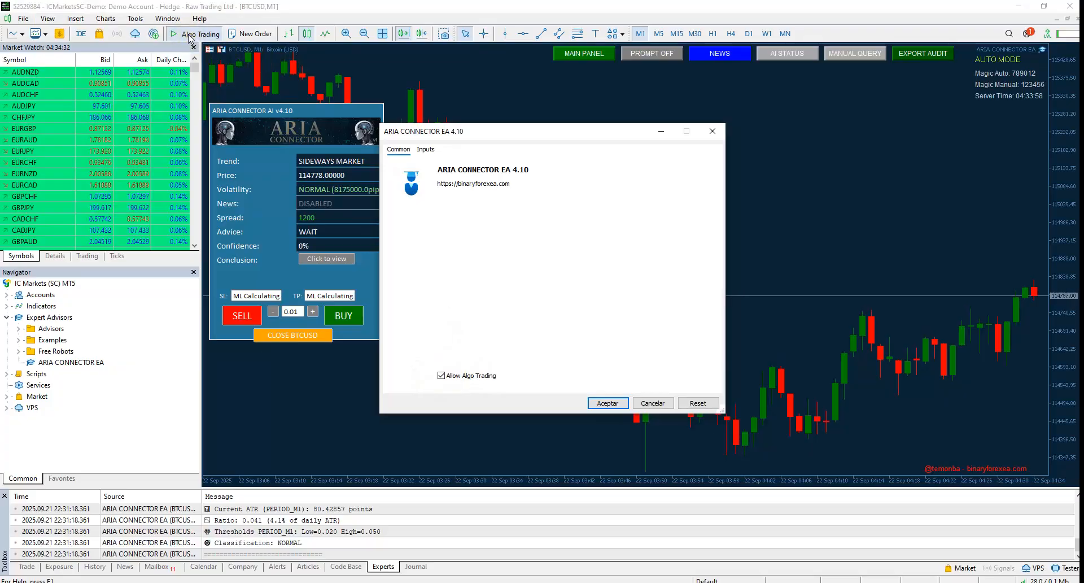
{"action": "left_click", "coordinate": [712, 132]}
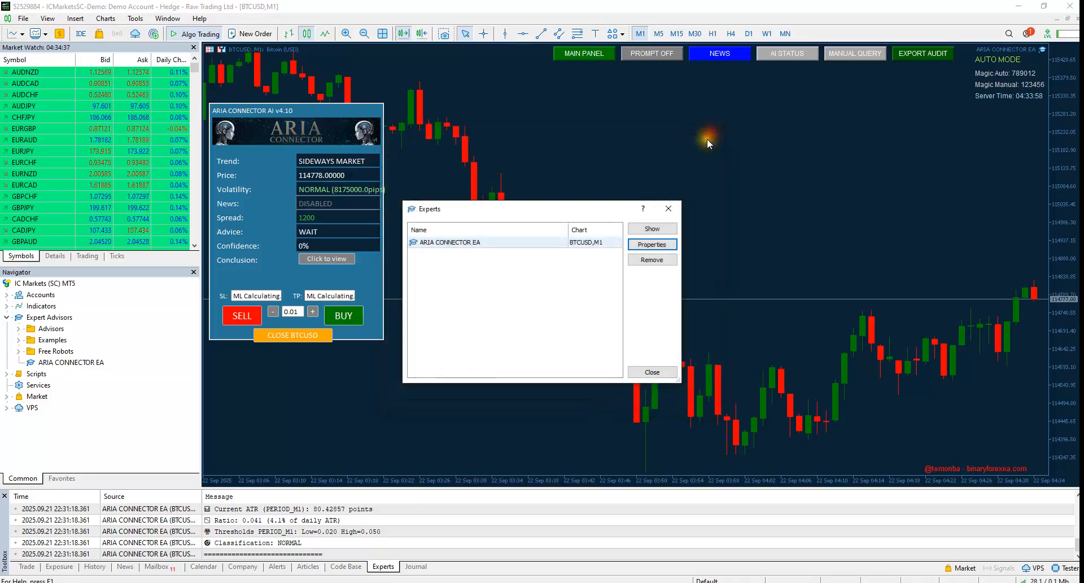
{"action": "left_click", "coordinate": [670, 209]}
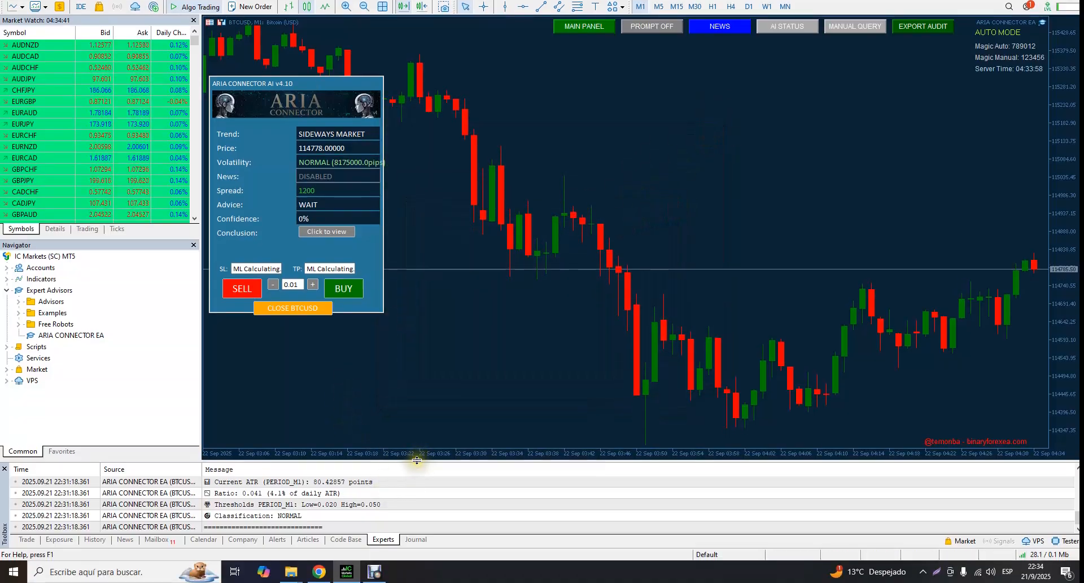
Step: Enlarge the Experts log area and examine the ARIA CONNECTOR EA's messages about trading hours and volatility analysis
{"action": "left_click_drag", "start_coordinate": [416, 460], "coordinate": [435, 366]}
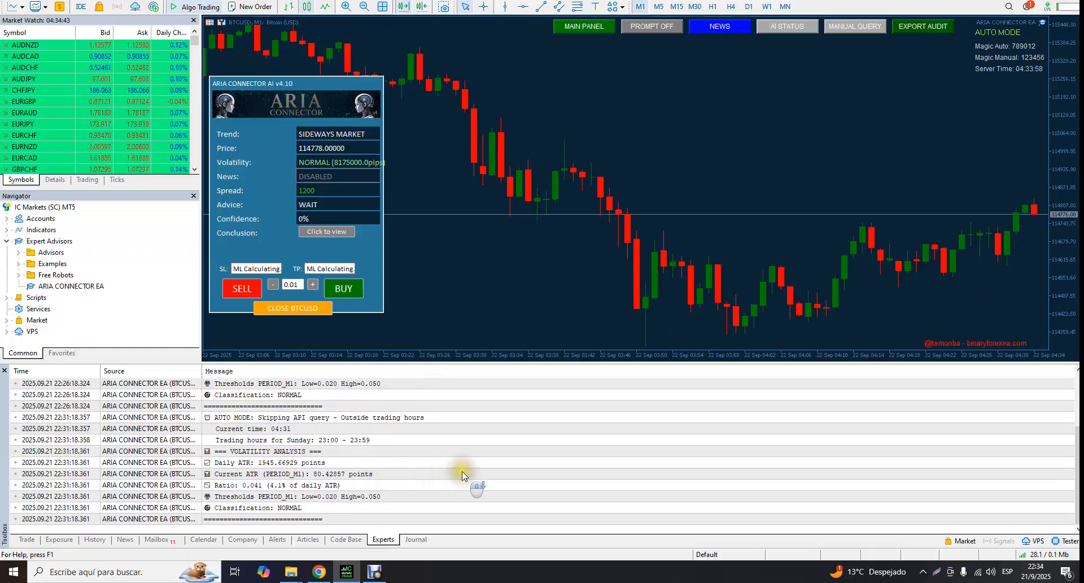
{"action": "scroll", "coordinate": [461, 470], "scroll_direction": "up", "scroll_amount": 3}
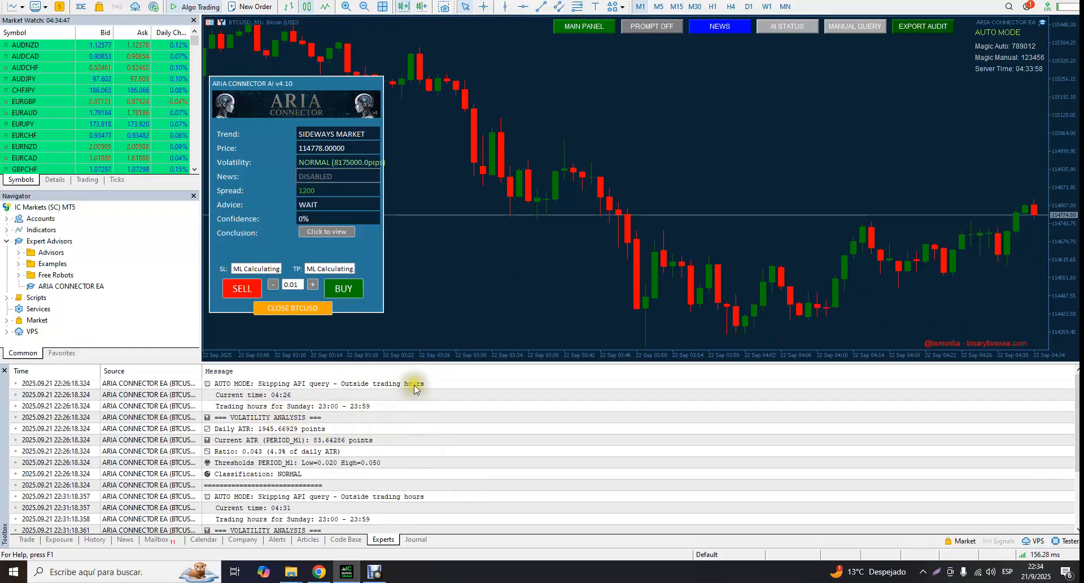
{"action": "left_click", "coordinate": [395, 383]}
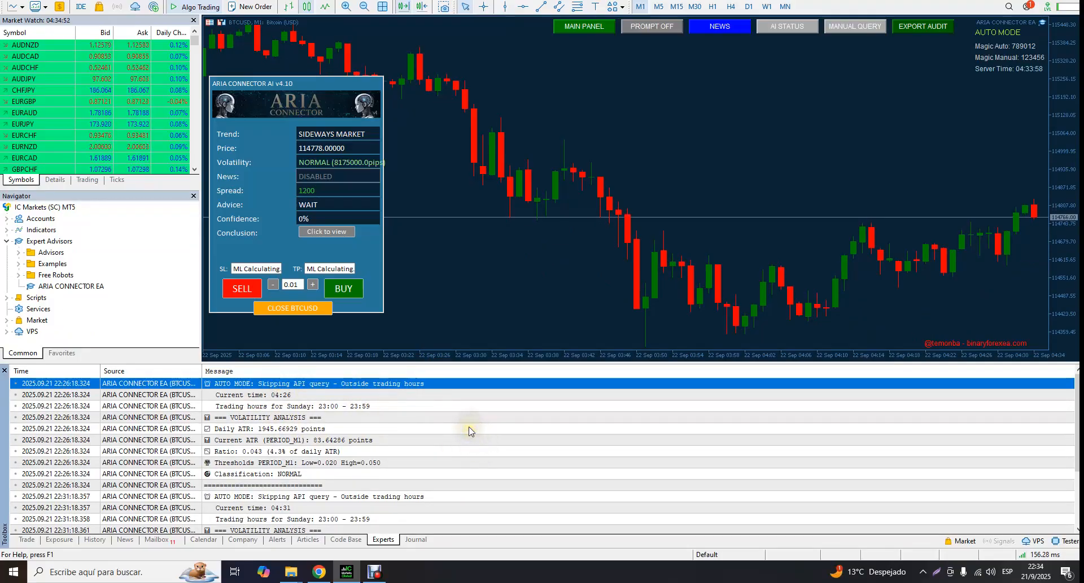
{"action": "scroll", "coordinate": [468, 429], "scroll_direction": "down", "scroll_amount": 2}
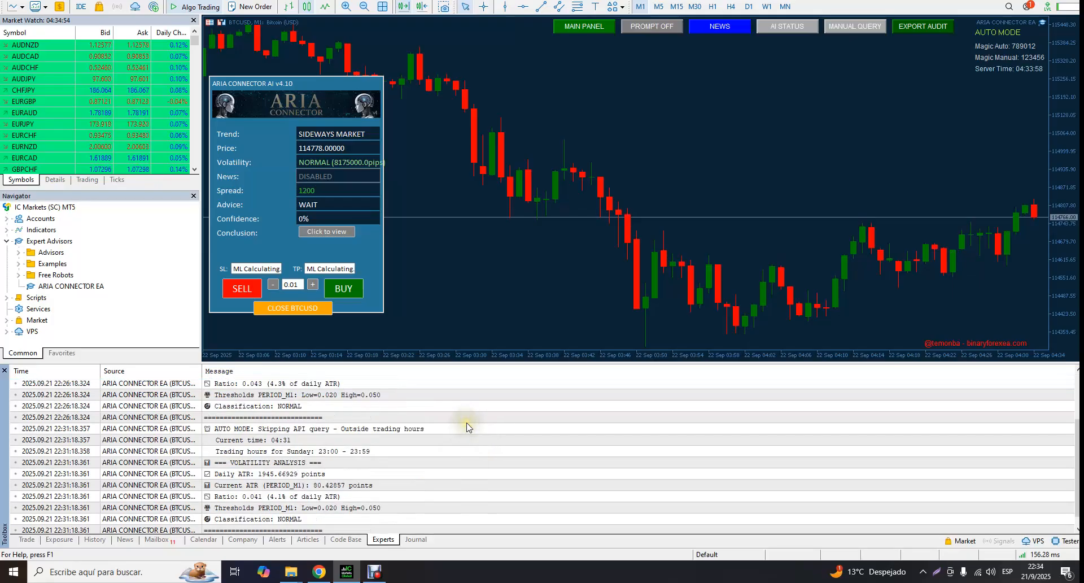
{"action": "scroll", "coordinate": [467, 427], "scroll_direction": "down", "scroll_amount": 1}
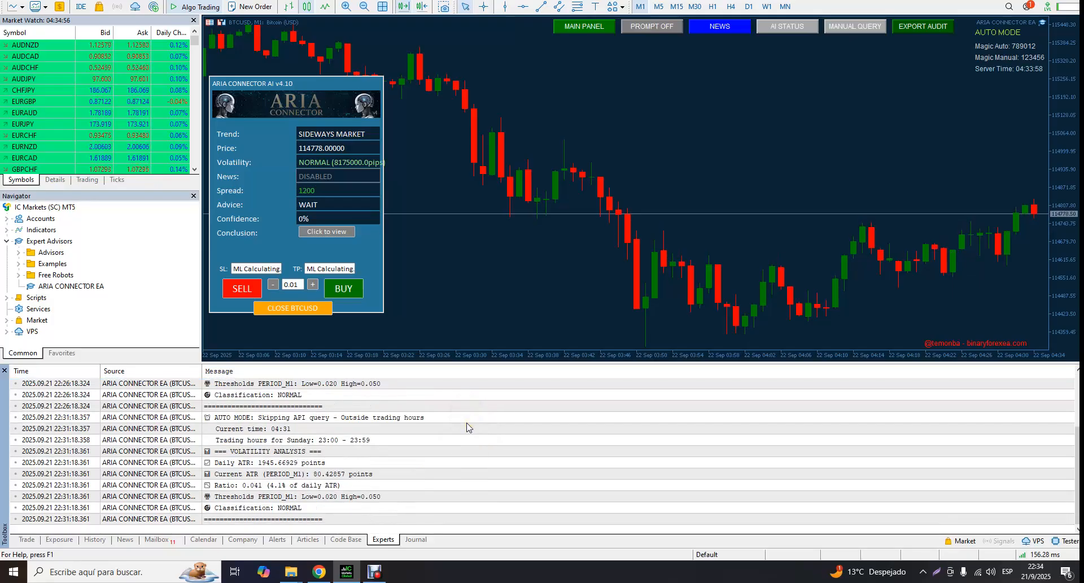